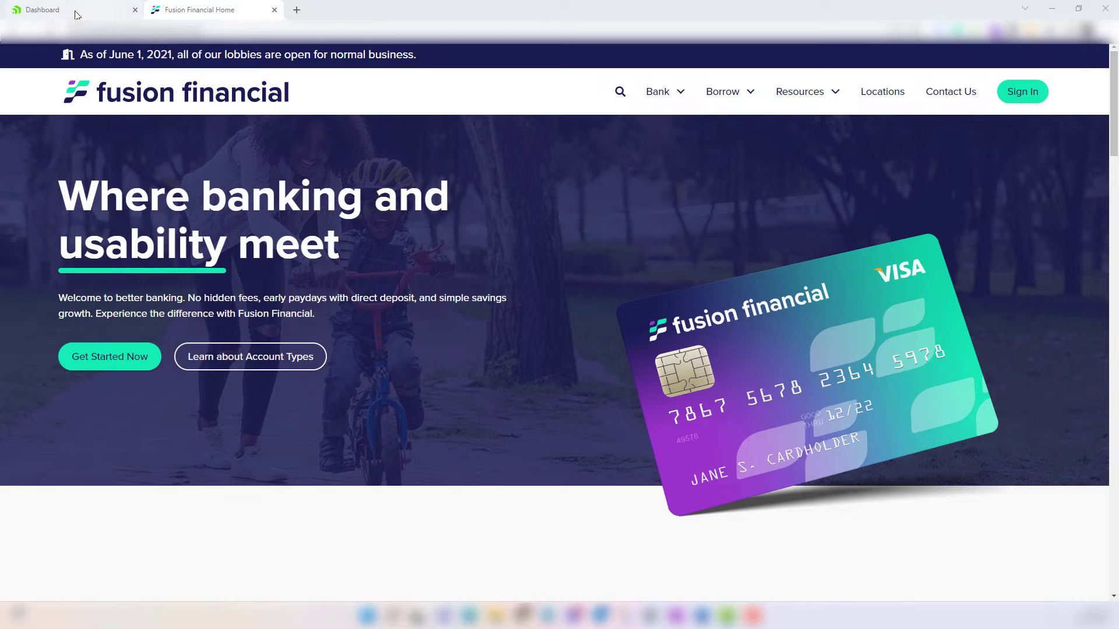
Reach the Alerts content list from the Dashboard and check the Lobbies Open alert's available actions
click(53, 10)
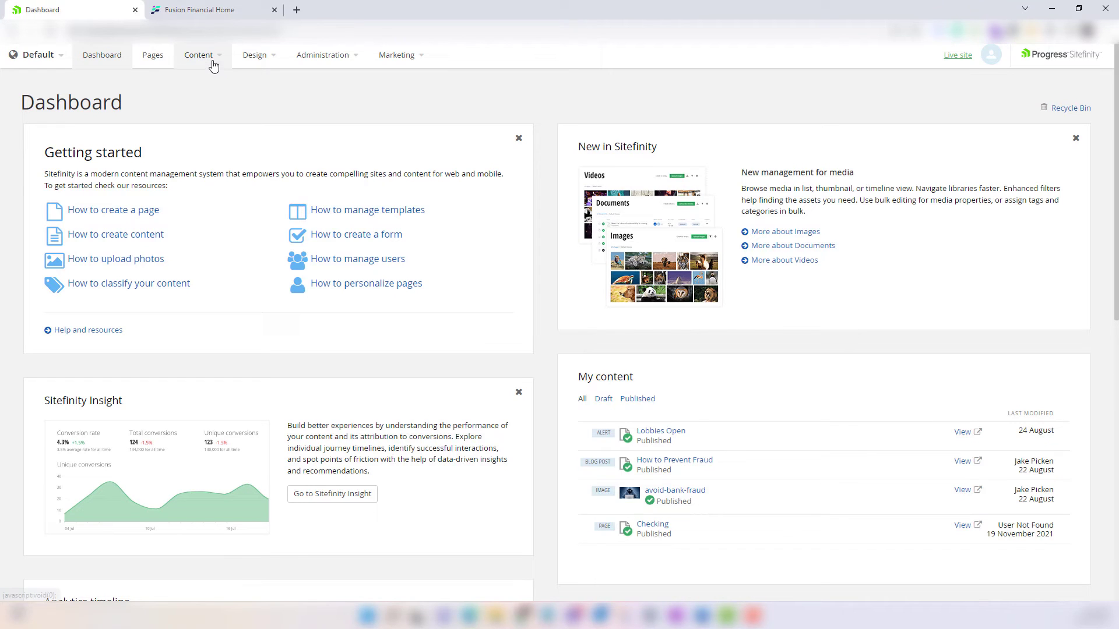
click(214, 63)
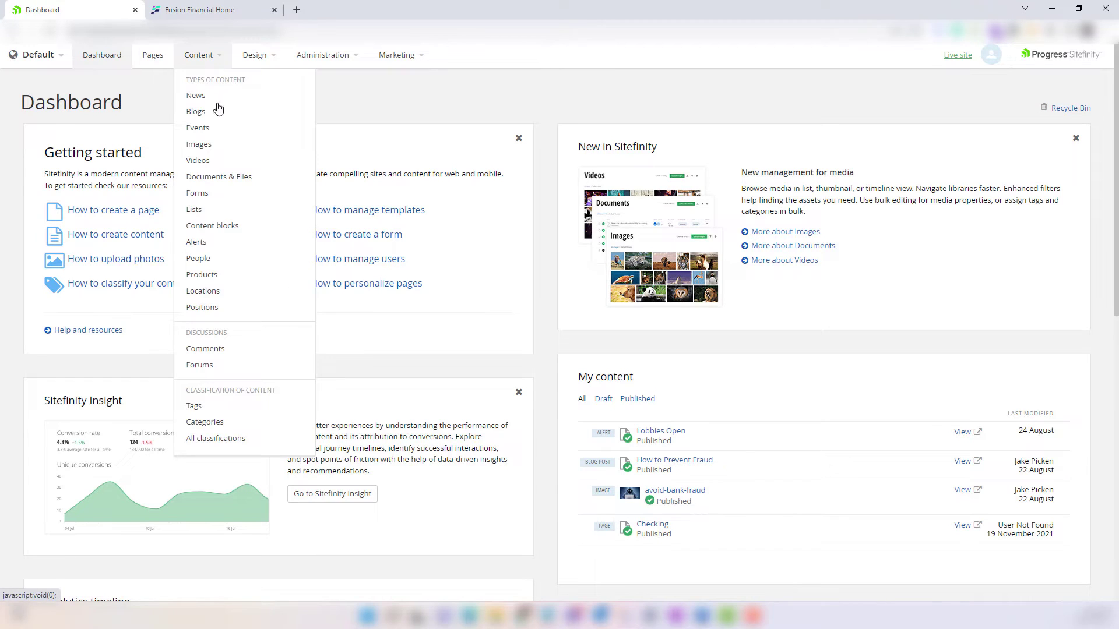
click(214, 245)
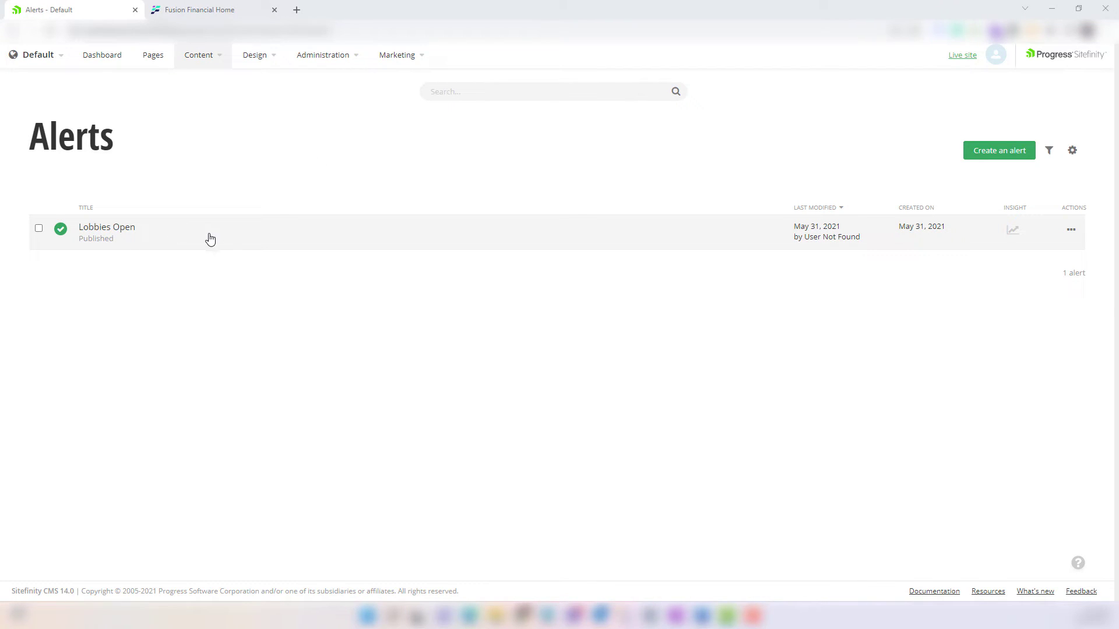
click(1071, 231)
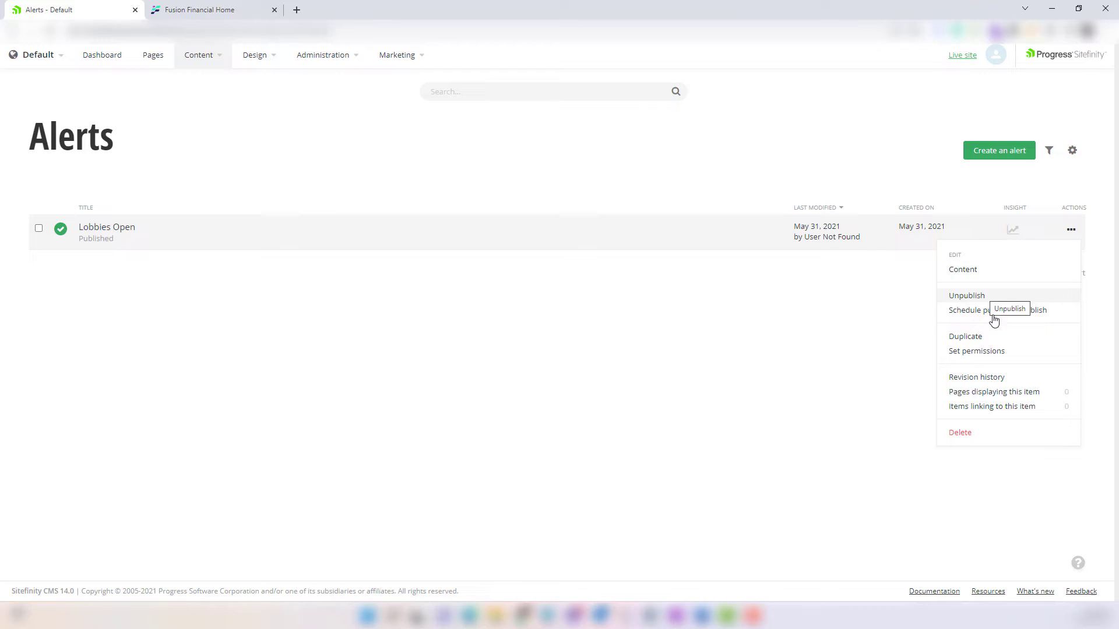
click(858, 322)
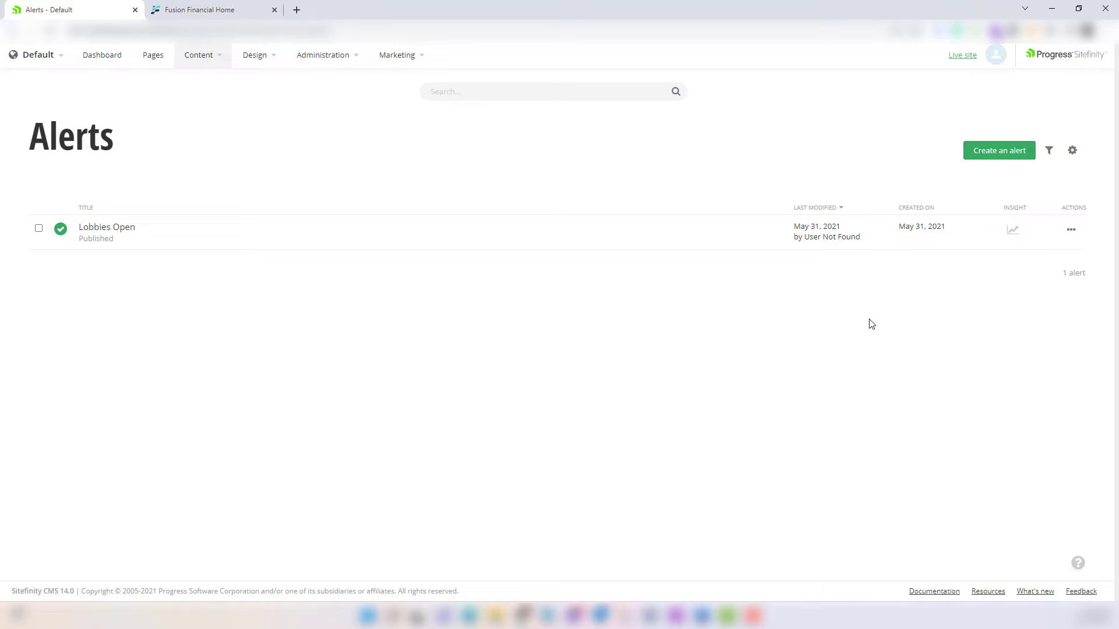
Create a new alert titled Fraud Reminder with the pasted fraud-warning content, selecting 'contact us'
click(1006, 161)
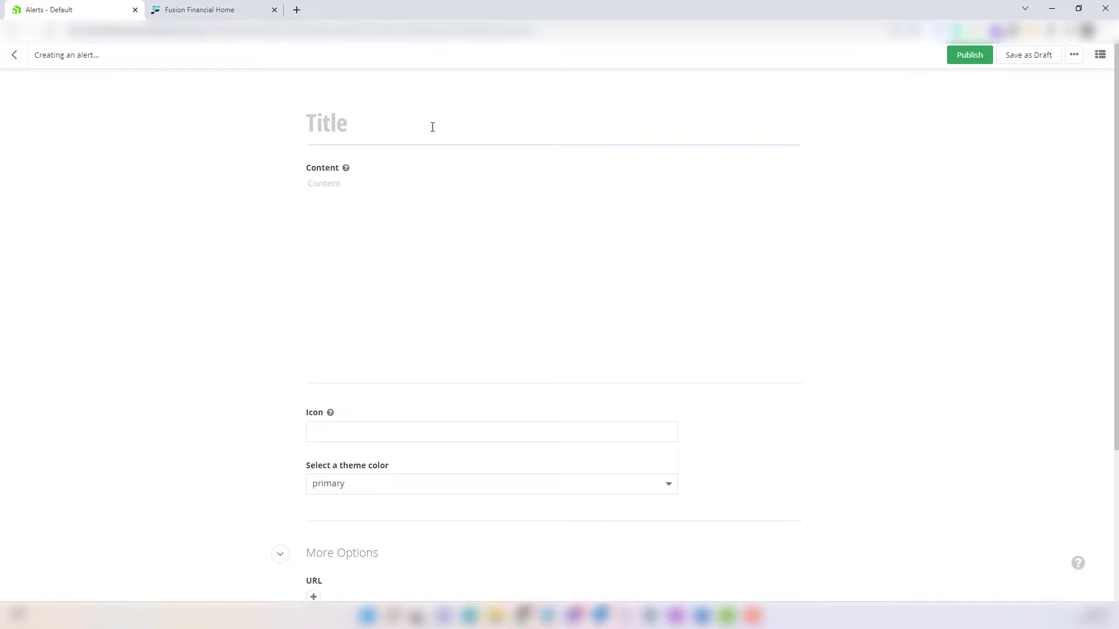
click(433, 127)
text(Fraud )
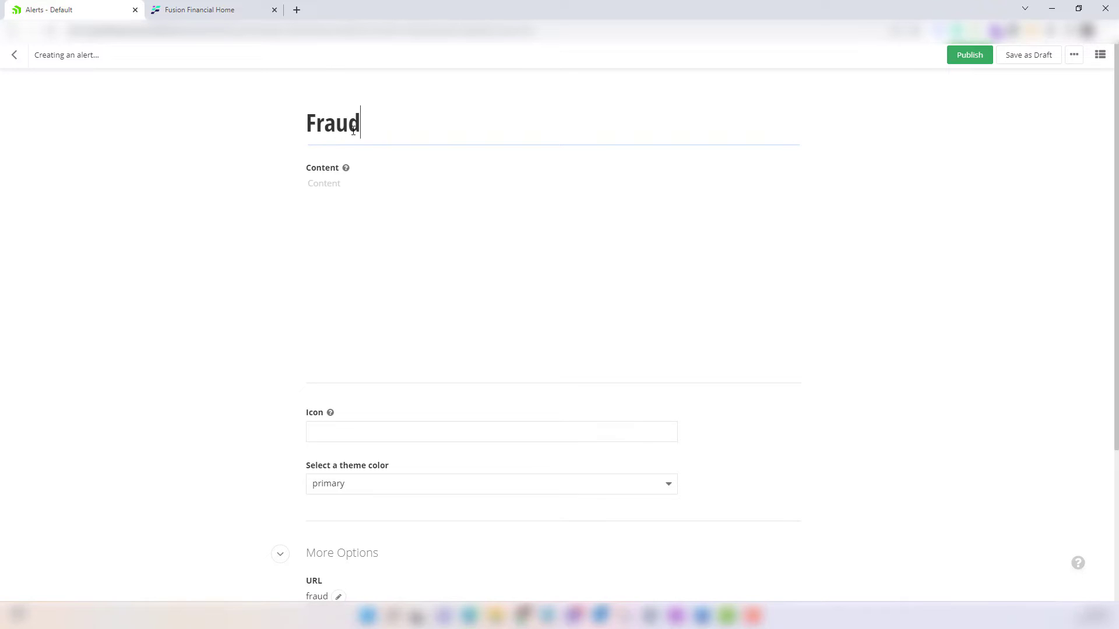
text(Reminder)
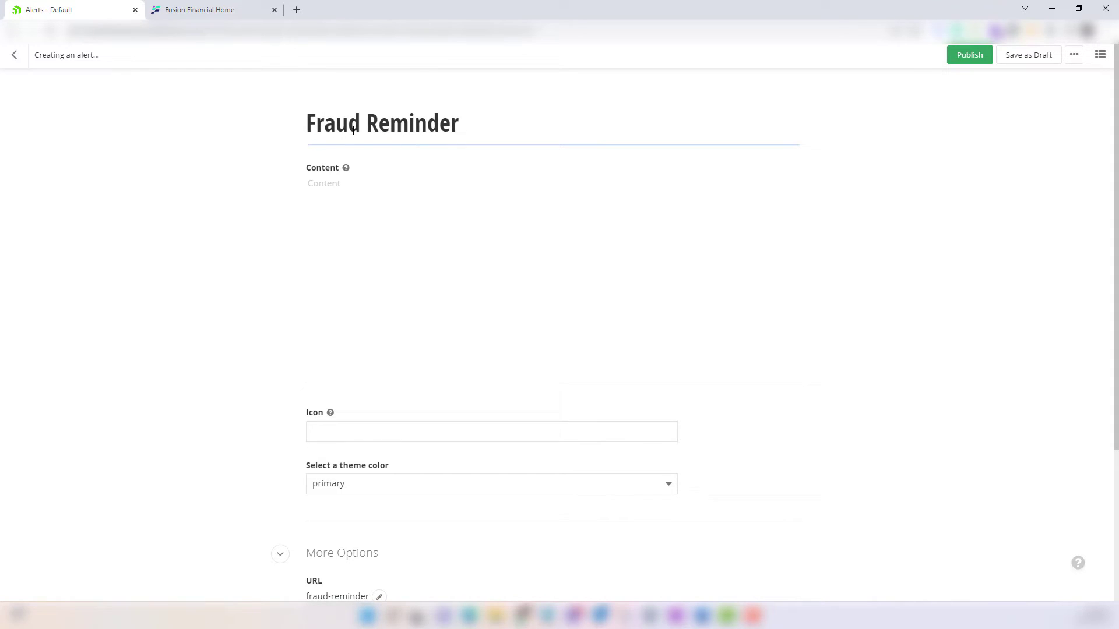
click(369, 190)
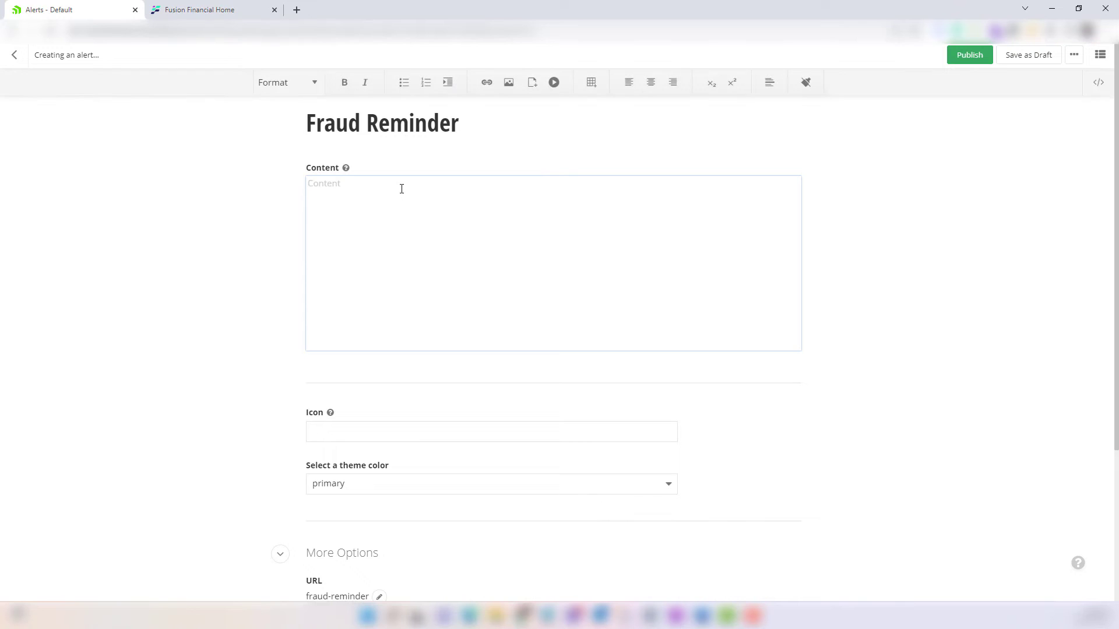
text(Smooth Fusion will never ask you for your account information or PIN. If you ever receive a suspicious call, email, or text then contact us immediately. Learn how to protect yourself from fraud.)
drag(331, 192, 372, 194)
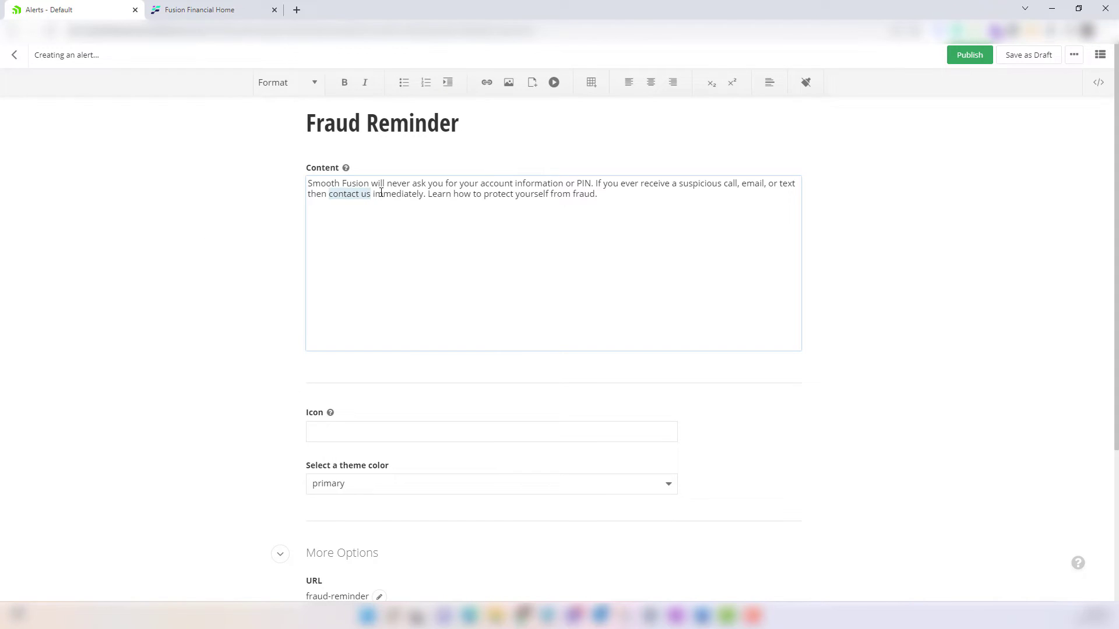
Link 'contact us' to the Contact Us site page
click(486, 82)
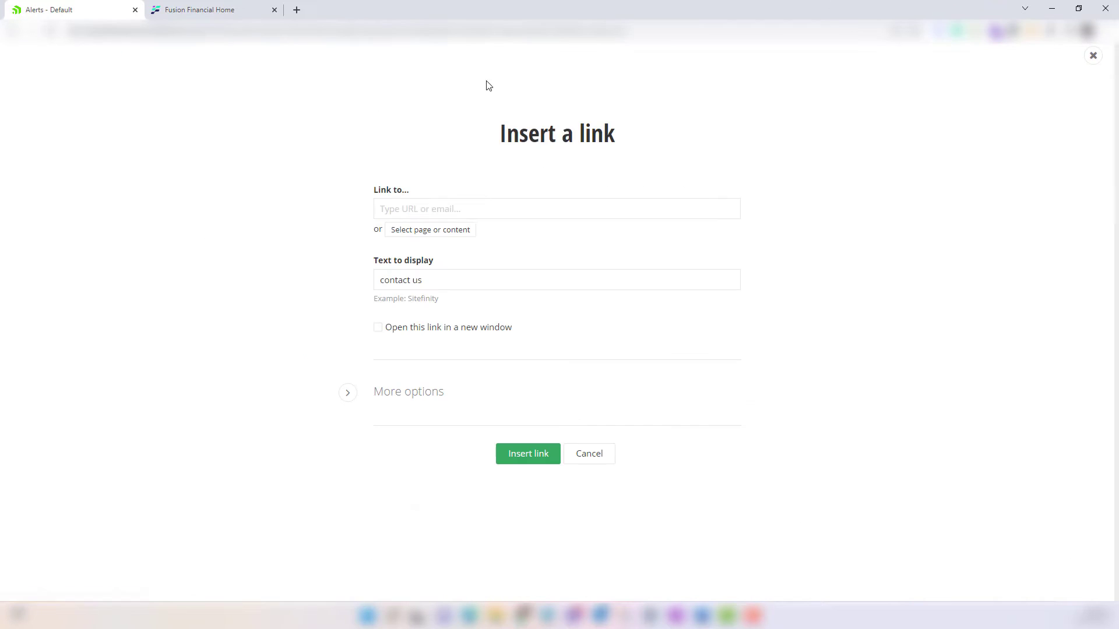
click(424, 231)
scroll(480, 492, down, 2)
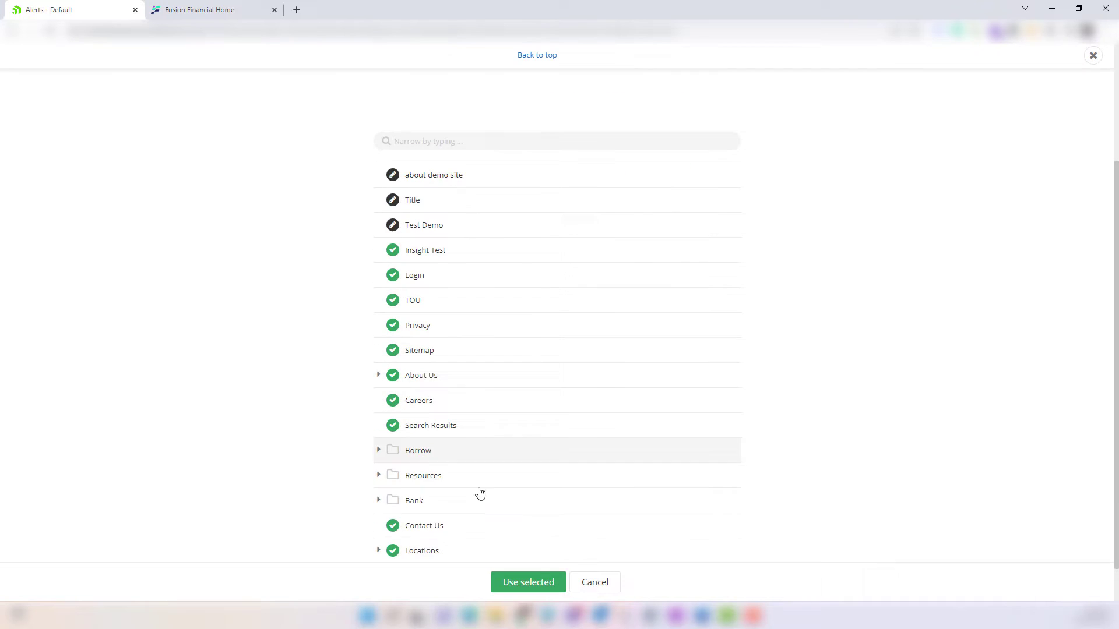
click(520, 524)
click(528, 436)
Link 'protect yourself from fraud' to the How to Prevent Fraud blog post
drag(484, 193, 612, 175)
click(487, 82)
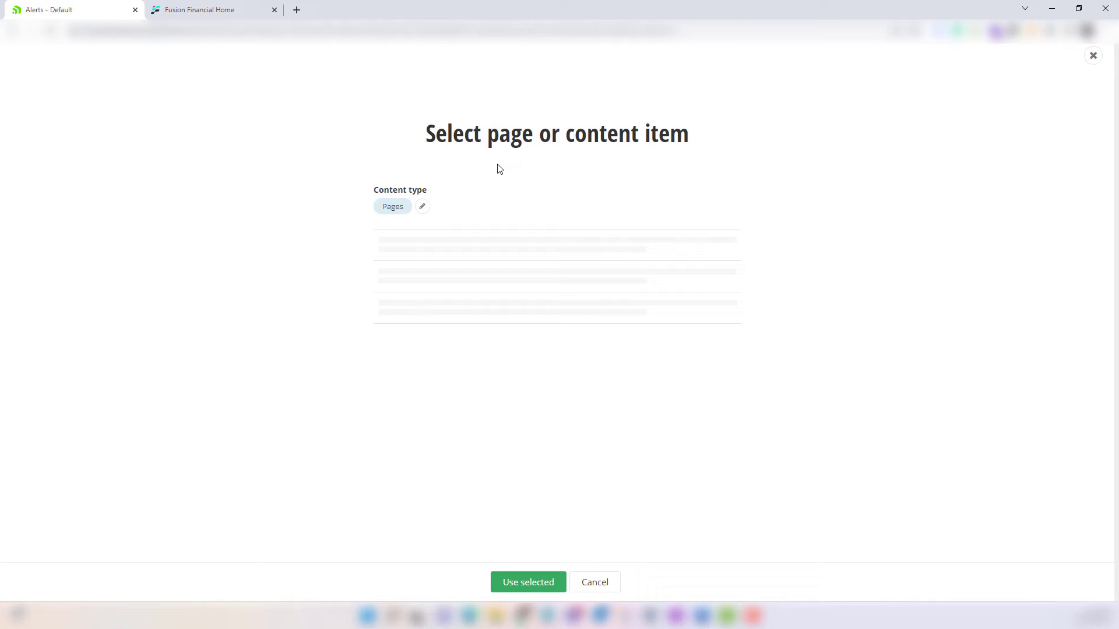
click(422, 204)
click(450, 266)
click(437, 295)
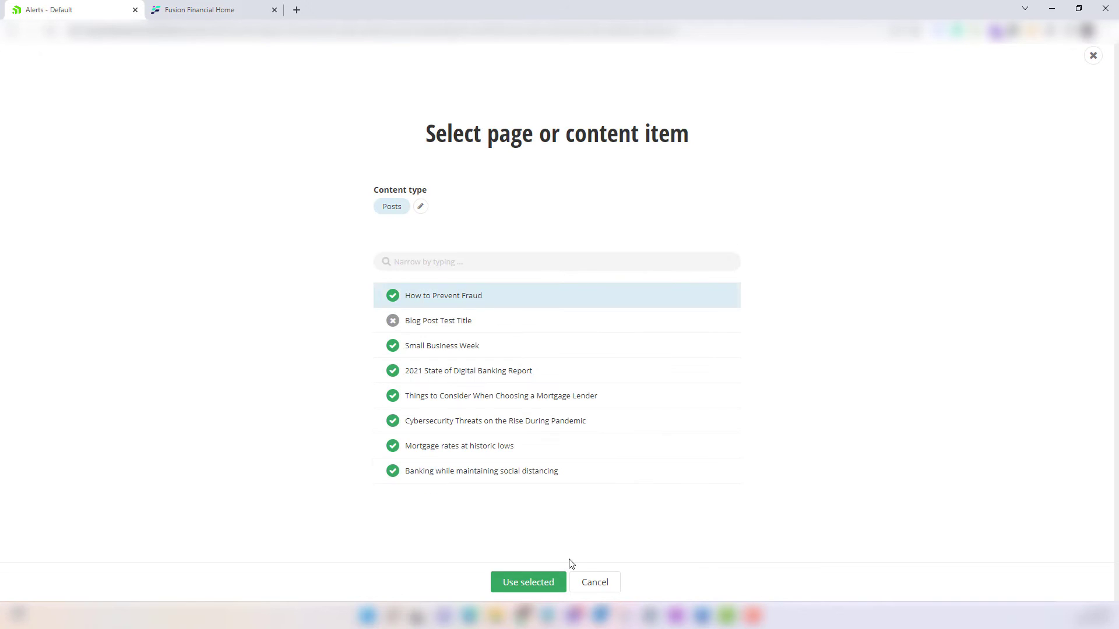
click(551, 583)
click(535, 437)
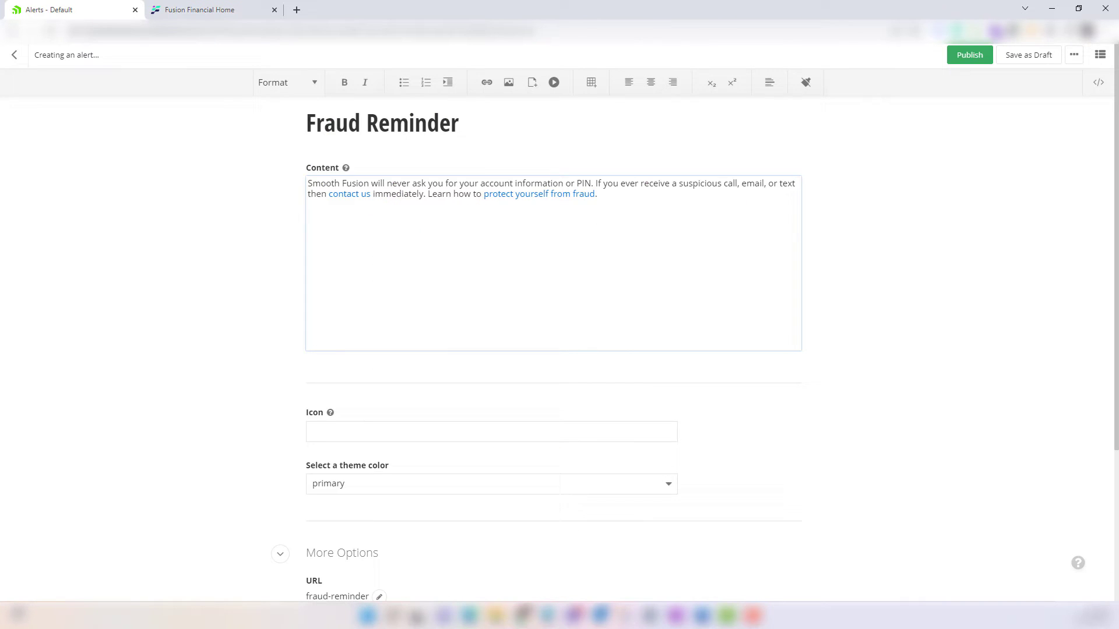
Set the alert icon to far fa-exclamation-triangle and look at the theme colour choices
click(327, 438)
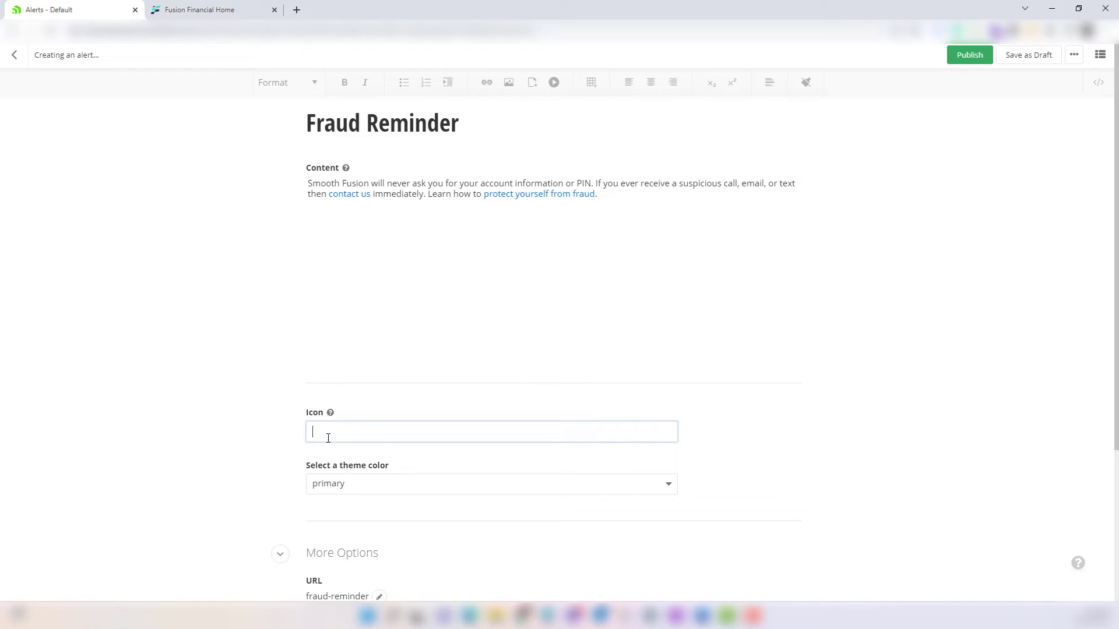
text(far fa-exclamation-triangle)
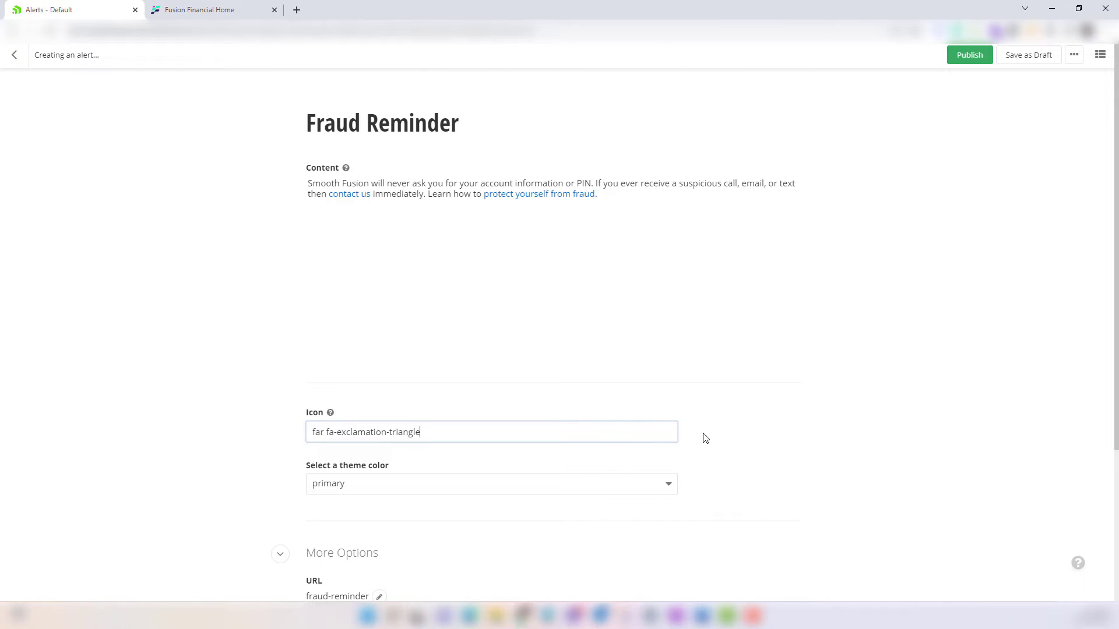
click(477, 494)
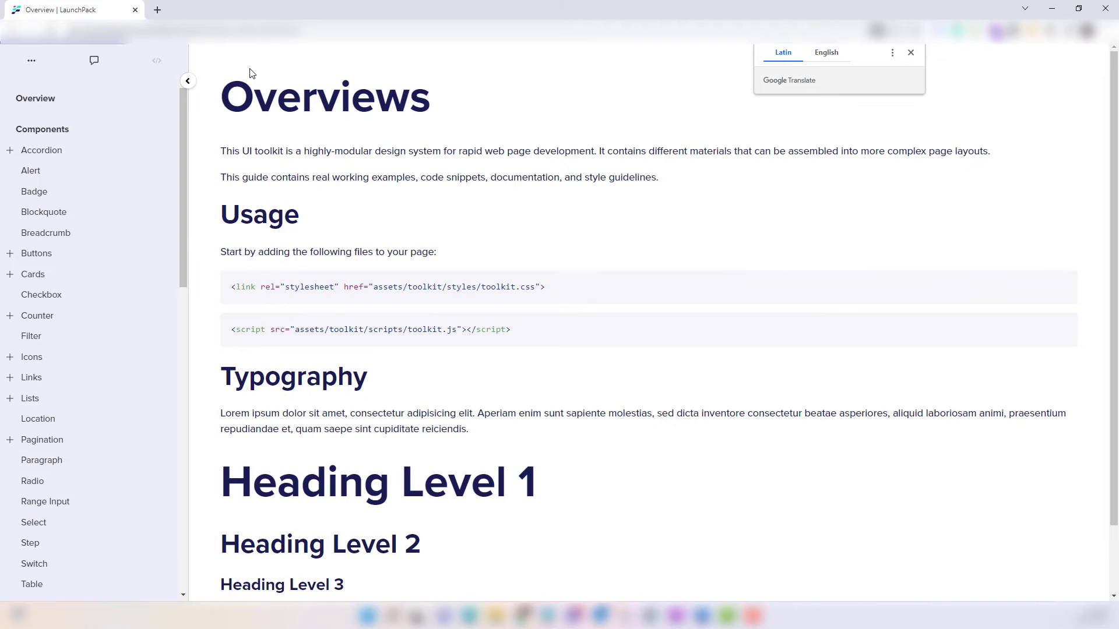
Check the LaunchPack Alert component examples and their markup for the warning style
click(79, 172)
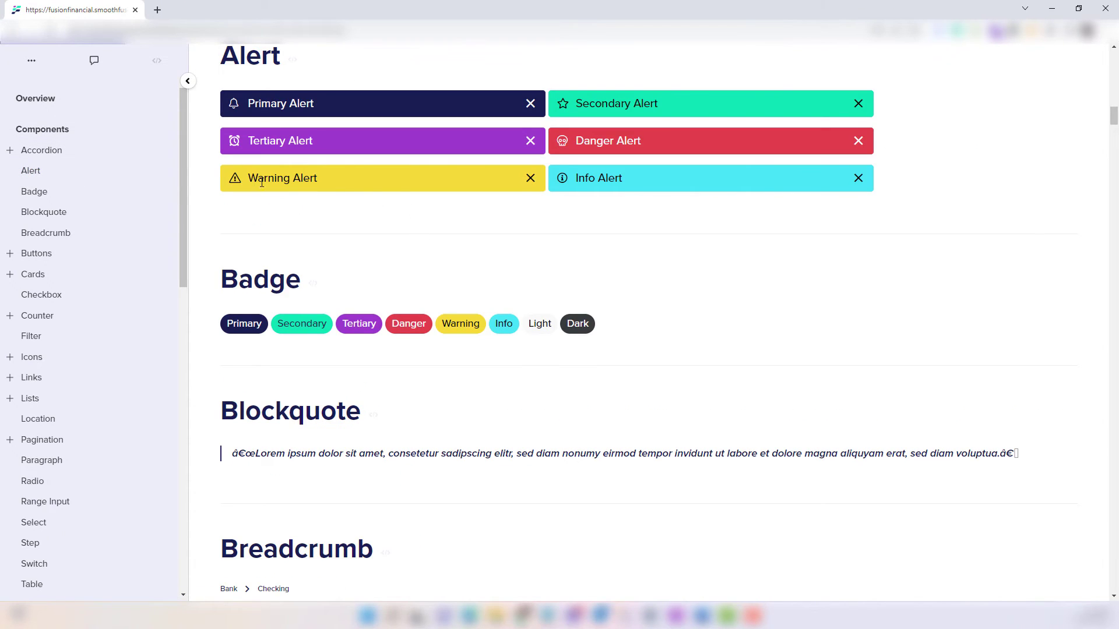
click(291, 61)
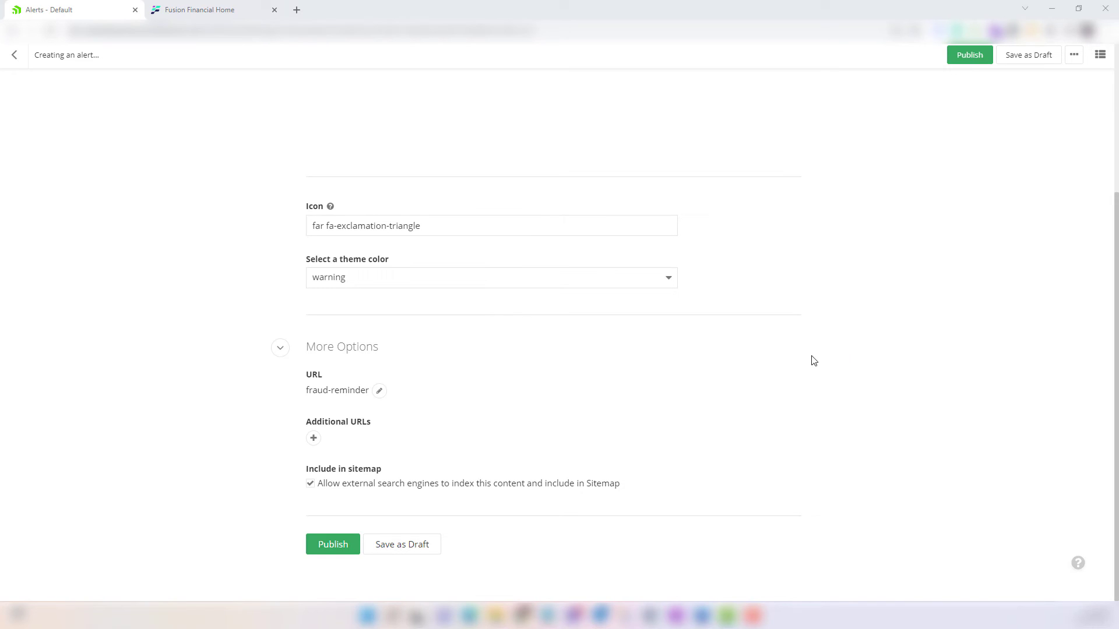
Browse the publish/unpublish schedule date and time pickers, then cancel without setting a schedule
click(1074, 55)
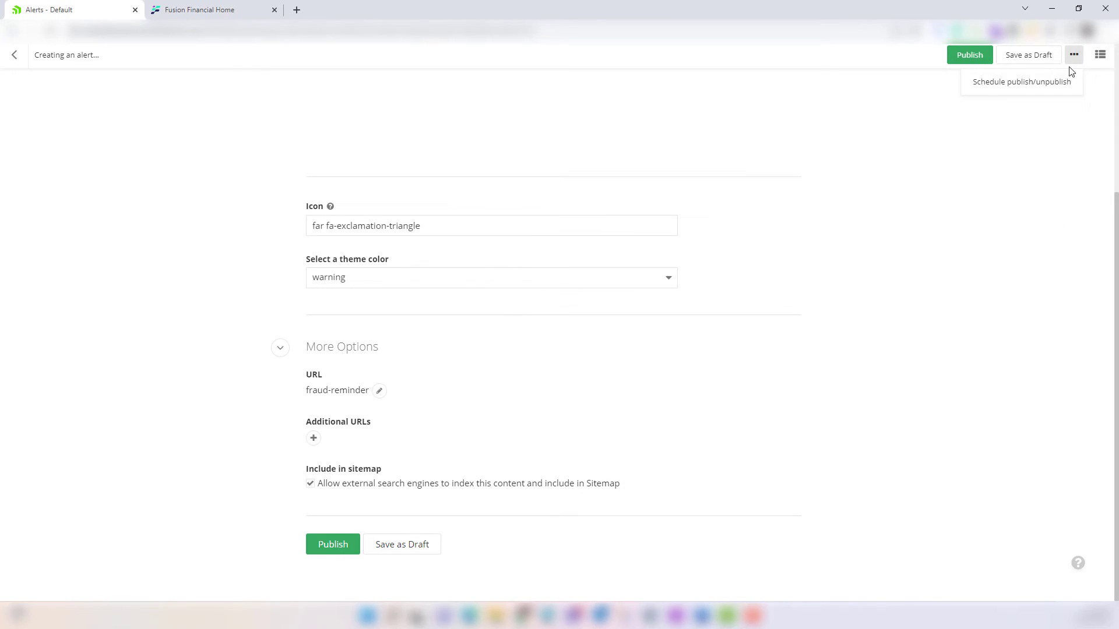
click(1016, 85)
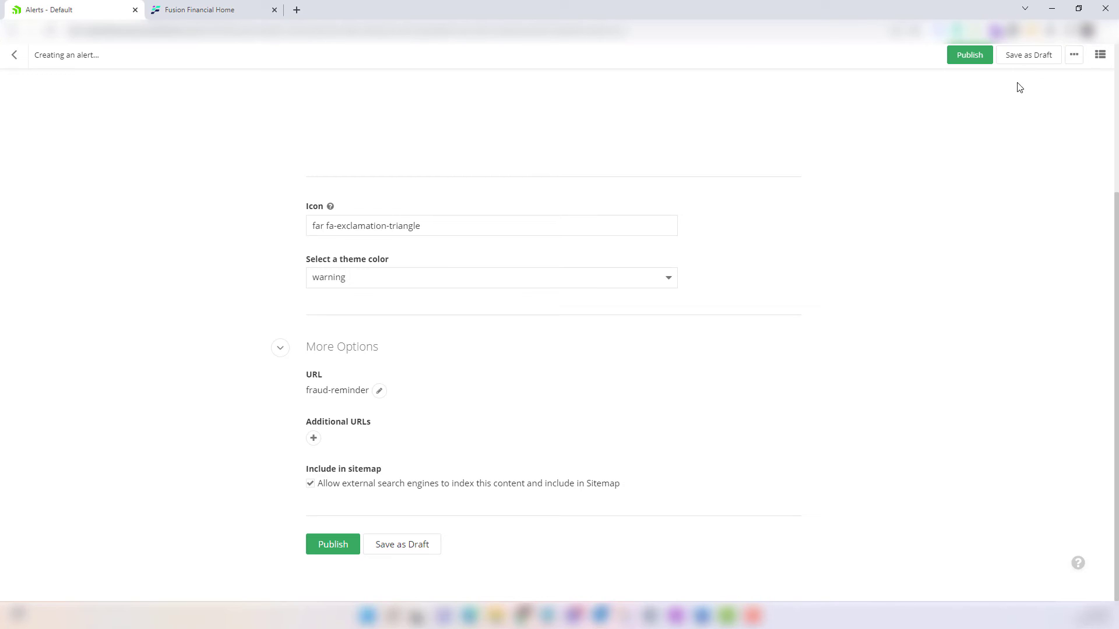
click(530, 342)
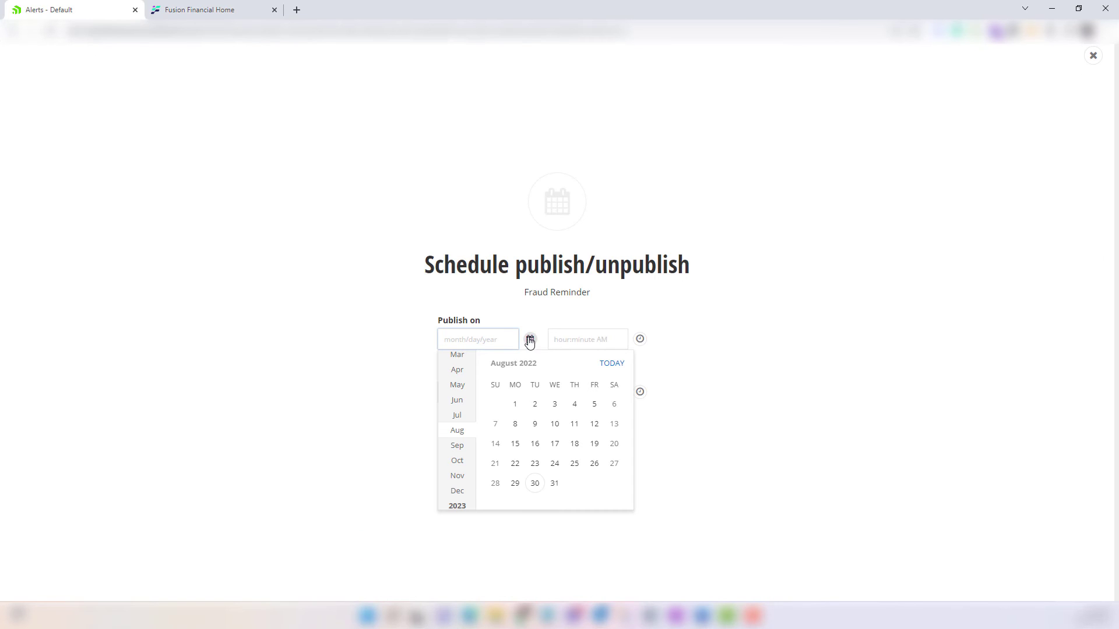
click(640, 341)
click(498, 438)
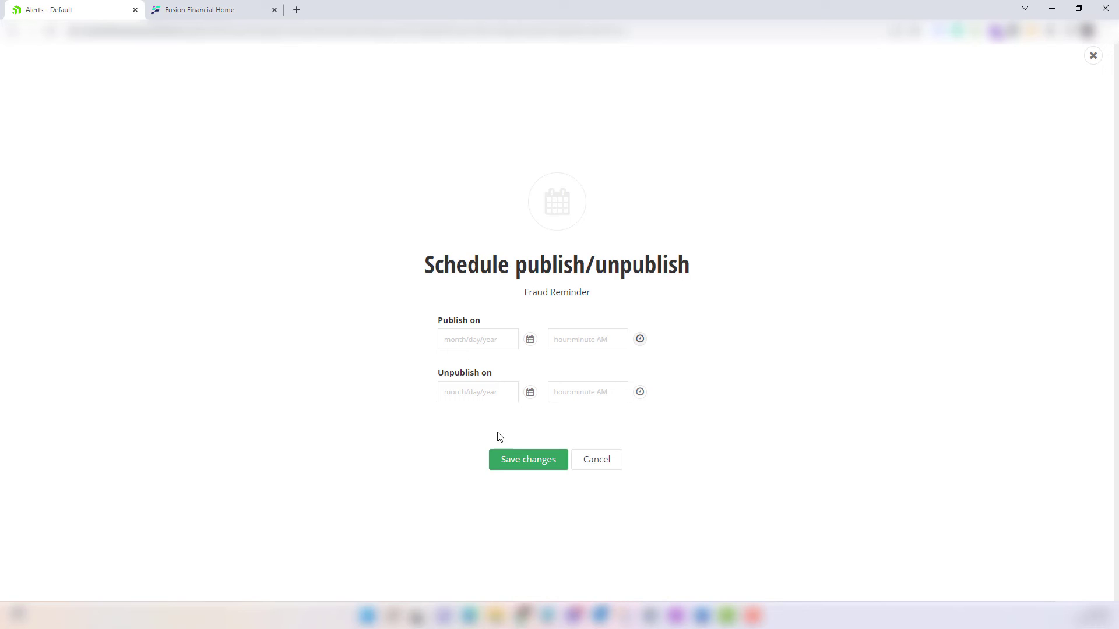
click(528, 394)
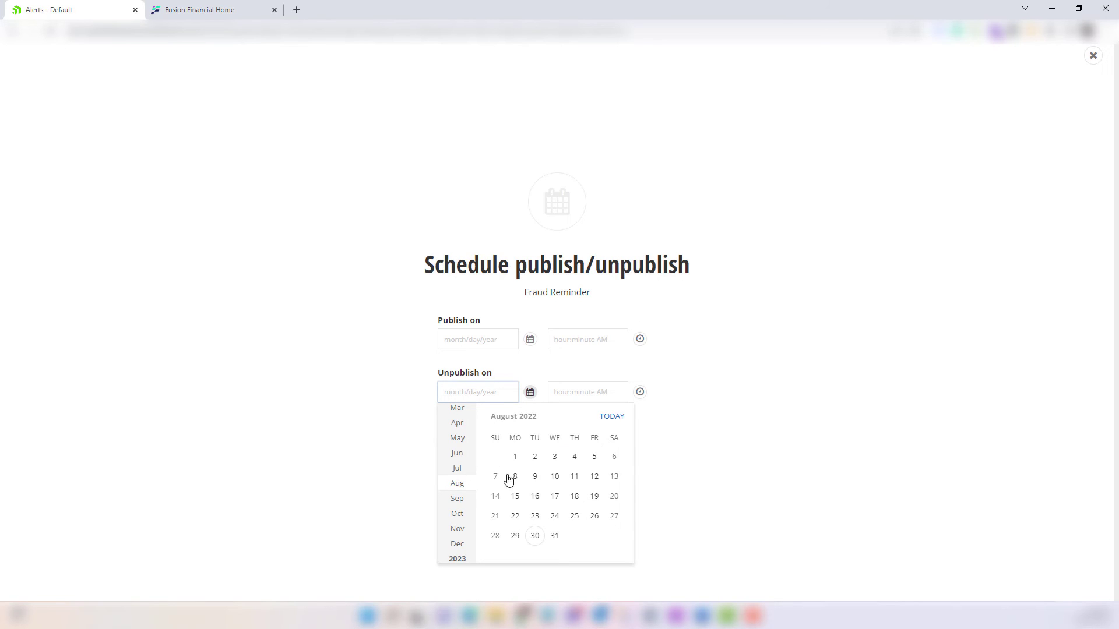
click(640, 392)
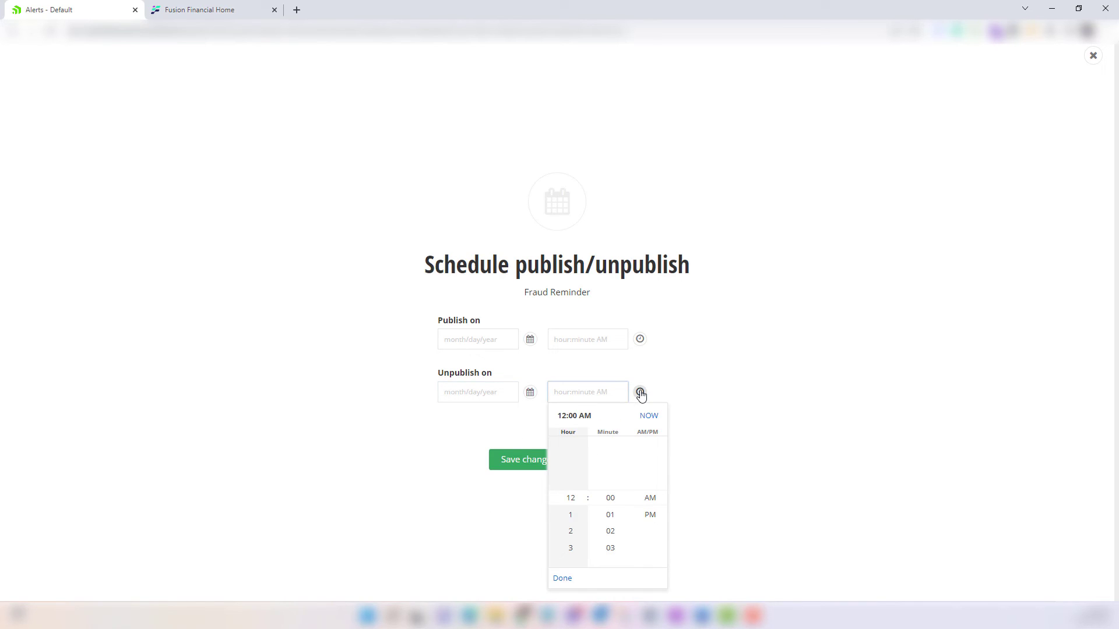
click(743, 451)
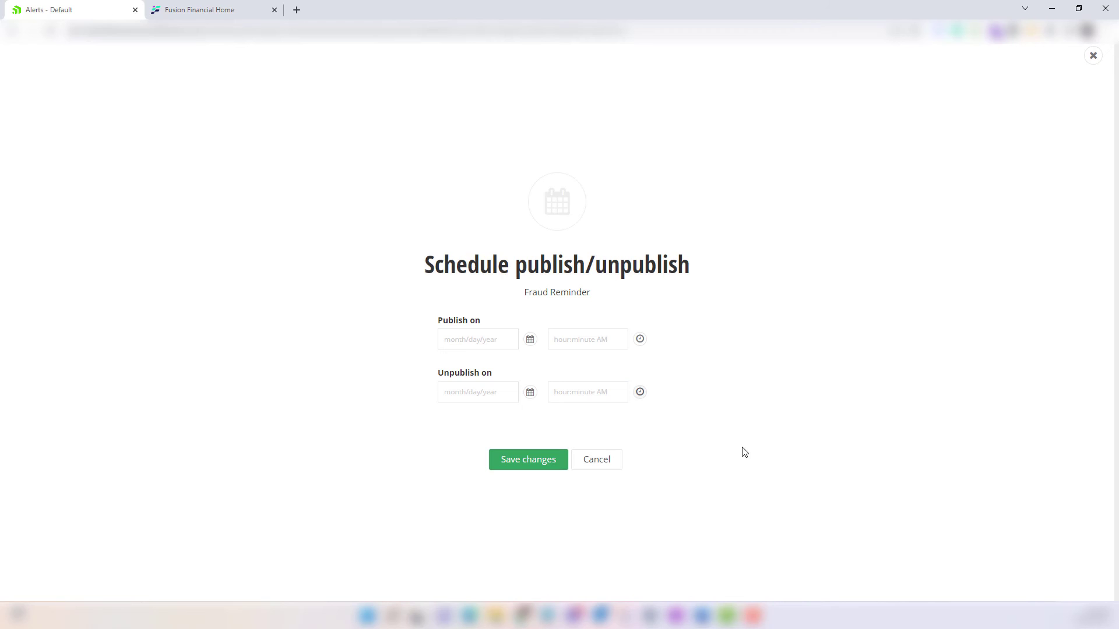
click(605, 469)
Publish the Fraud Reminder alert live
click(332, 544)
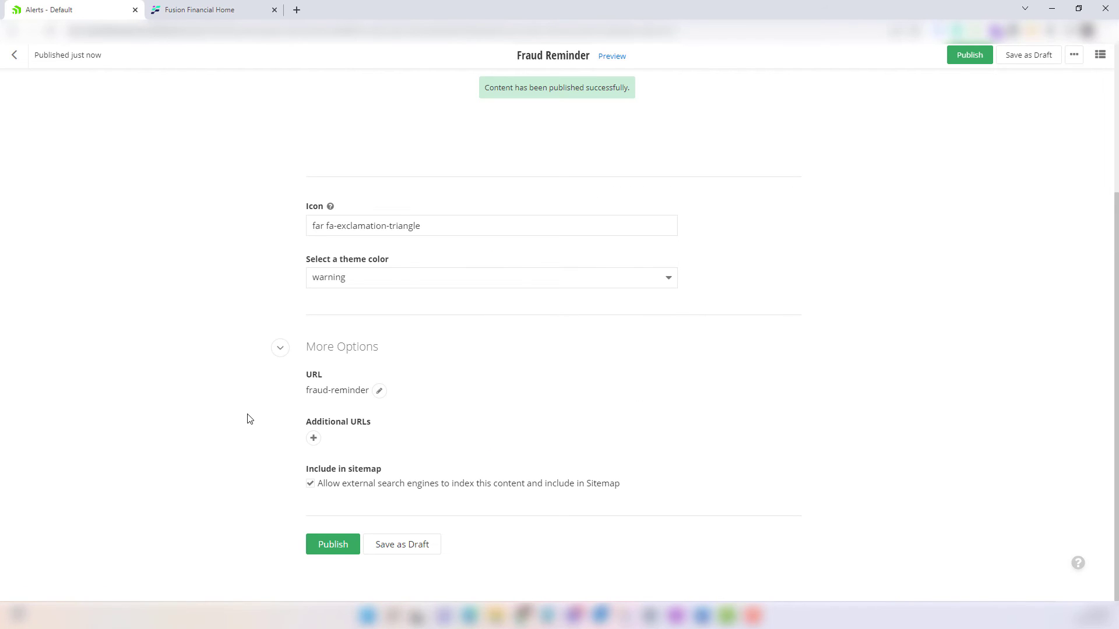
Reload the live Fusion Financial homepage to show the new fraud warning banner
click(241, 13)
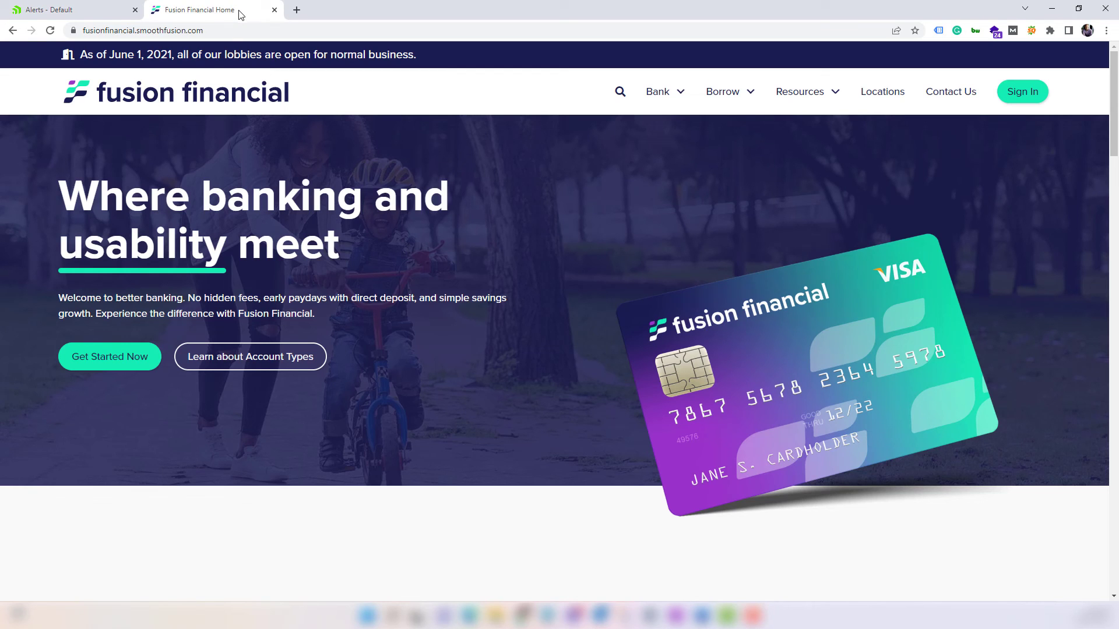
click(52, 32)
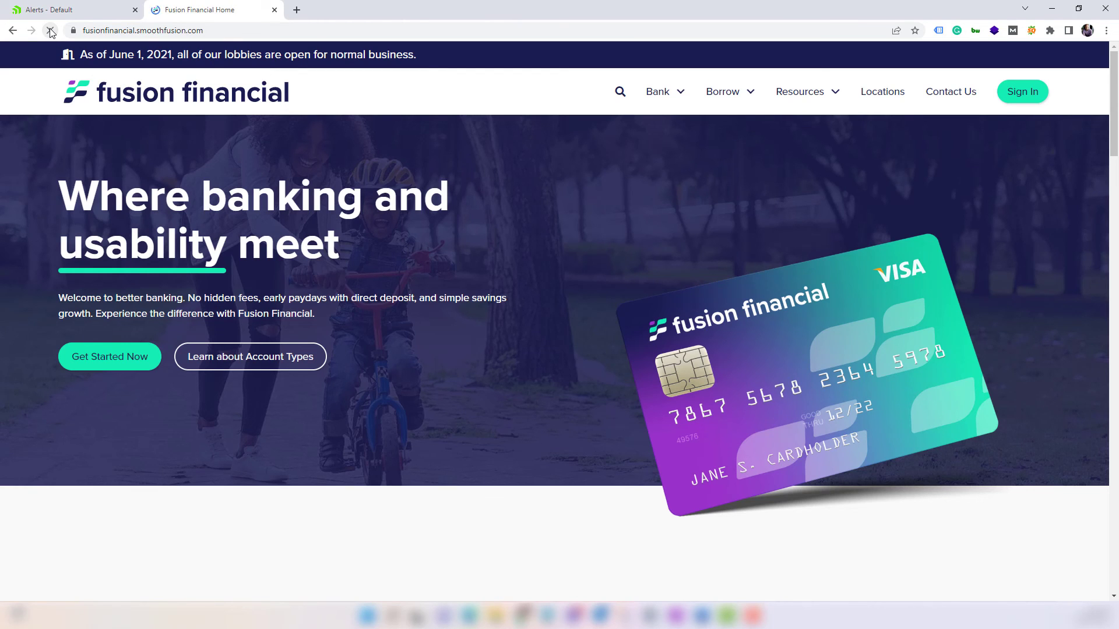